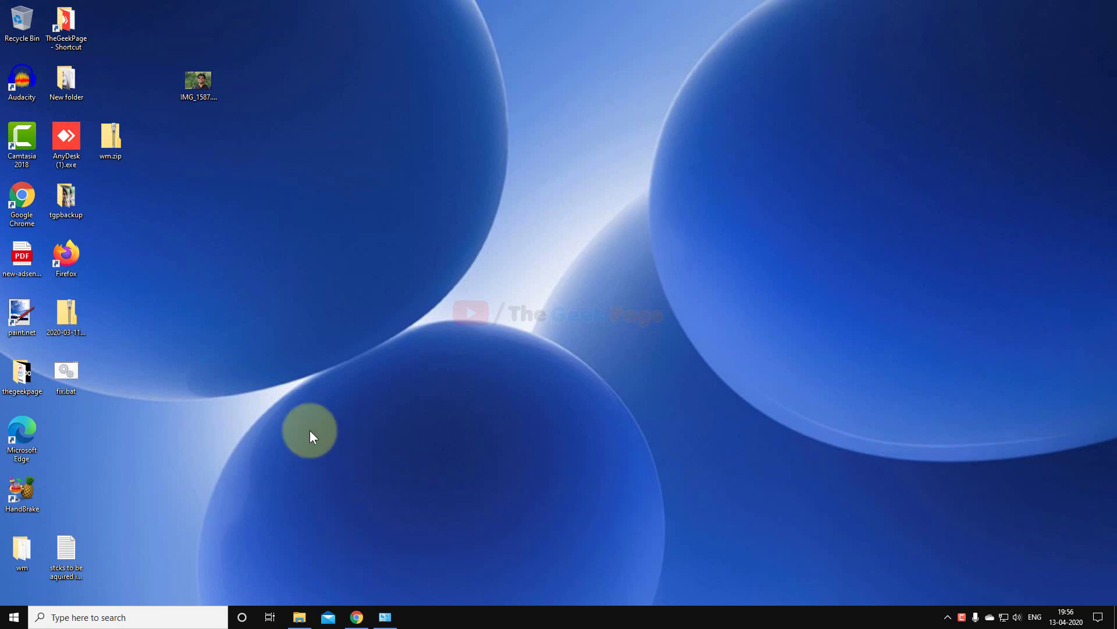
Search Windows for 'windows firewall', correcting the typo, to reach the Firewall page.
{"action": "left_click", "coordinate": [138, 616]}
{"action": "type", "text": "w"}
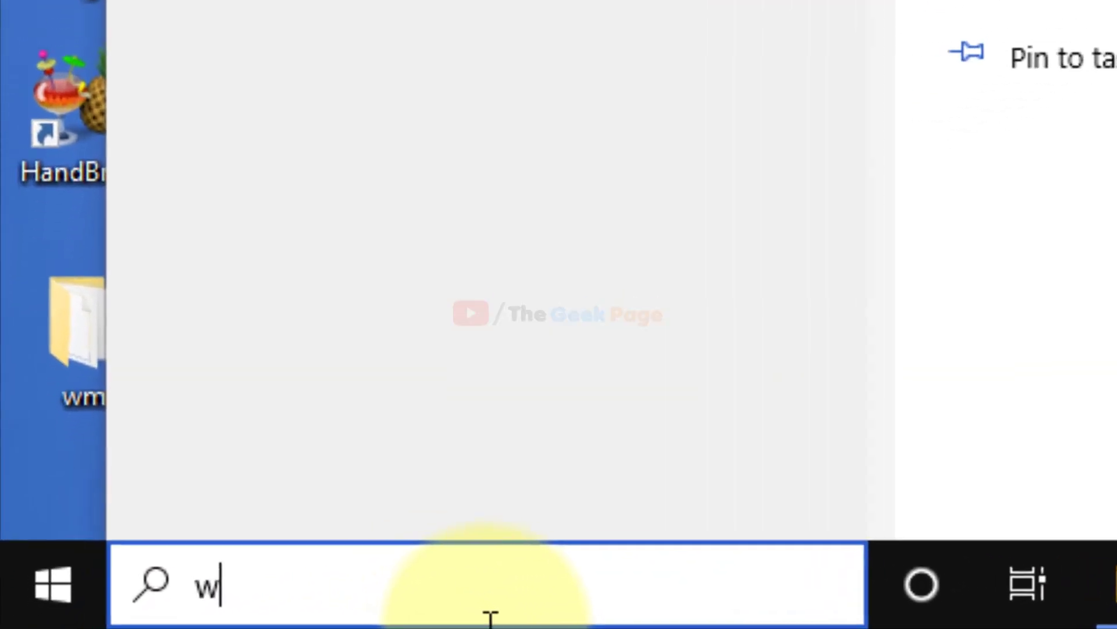
{"action": "type", "text": "indows f"}
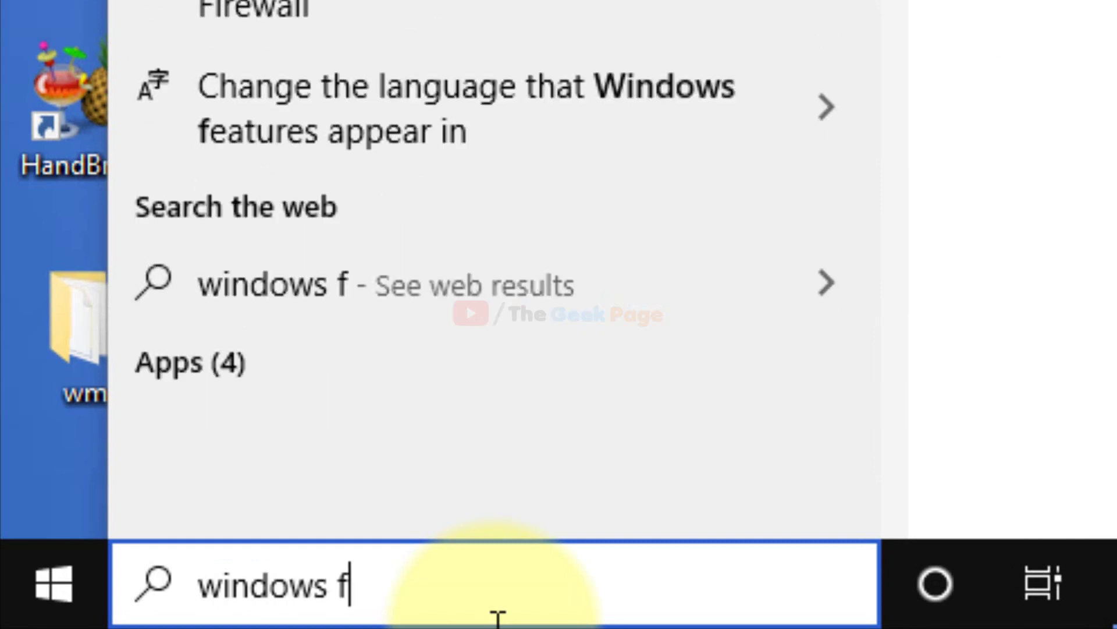
{"action": "type", "text": "irewakll"}
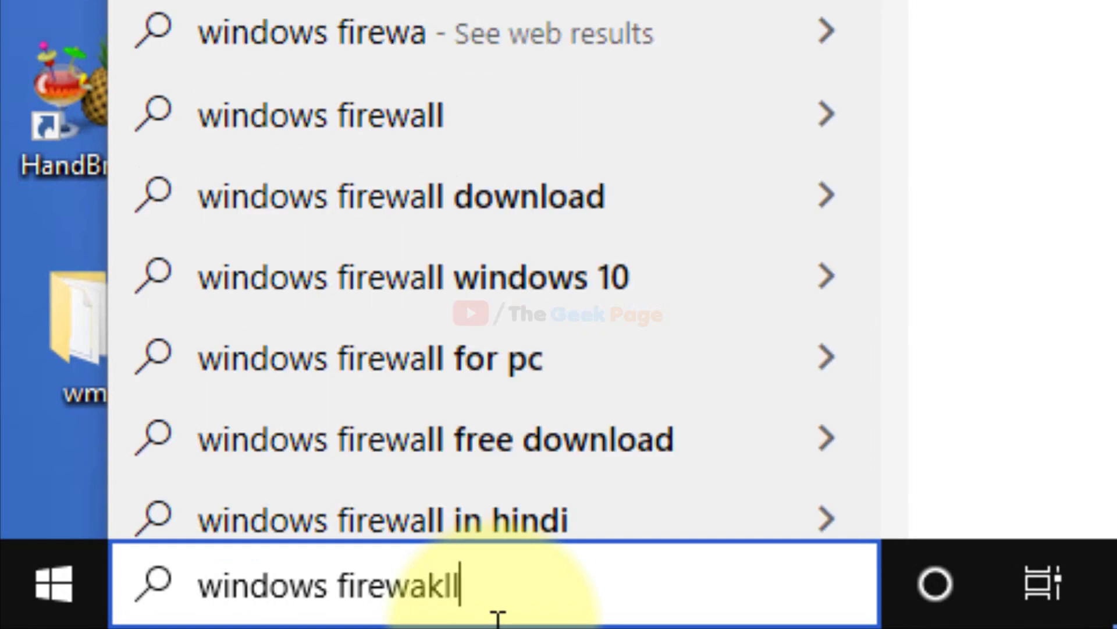
{"action": "key", "text": "BackSpace"}
{"action": "key", "text": "BackSpace"}
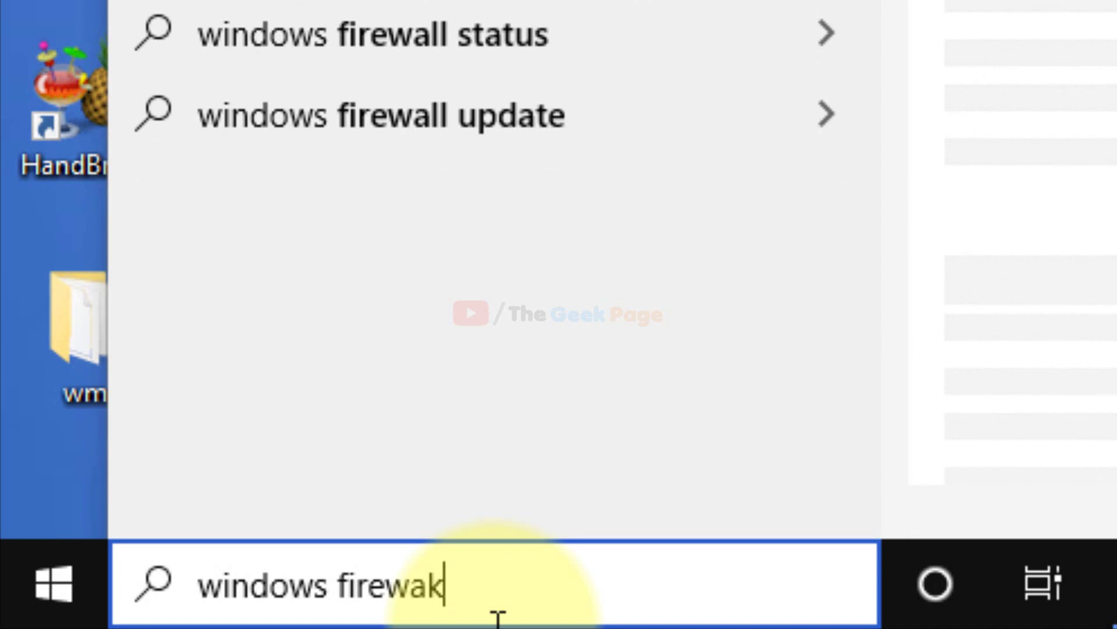
{"action": "key", "text": "BackSpace"}
{"action": "type", "text": "ll"}
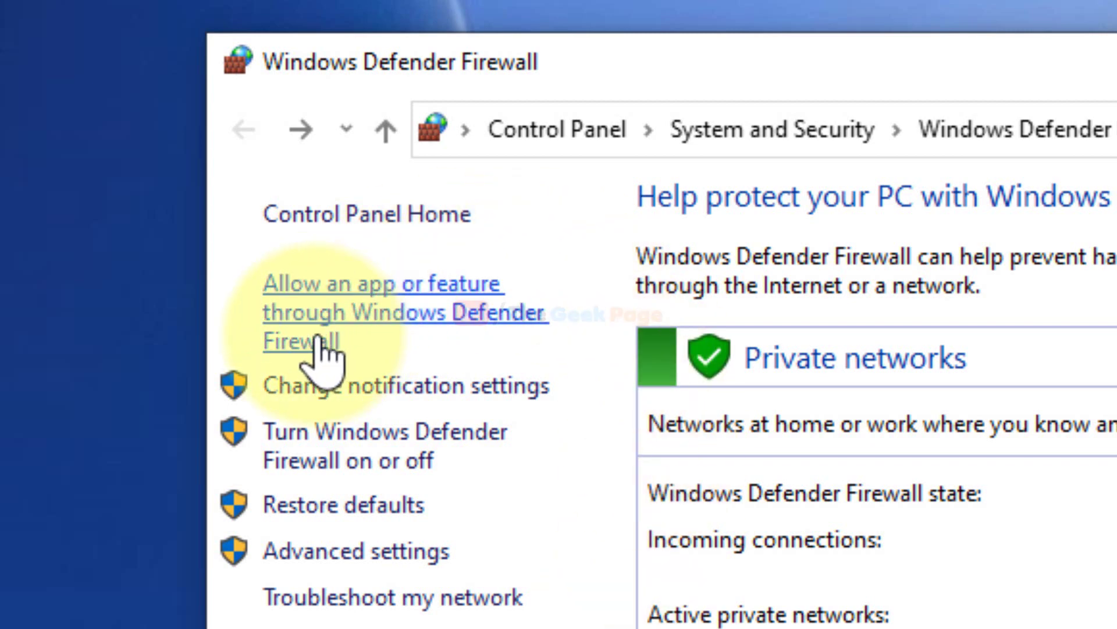
Go to 'Allow an app or feature through Windows Defender Firewall'.
{"action": "left_click", "coordinate": [474, 342]}
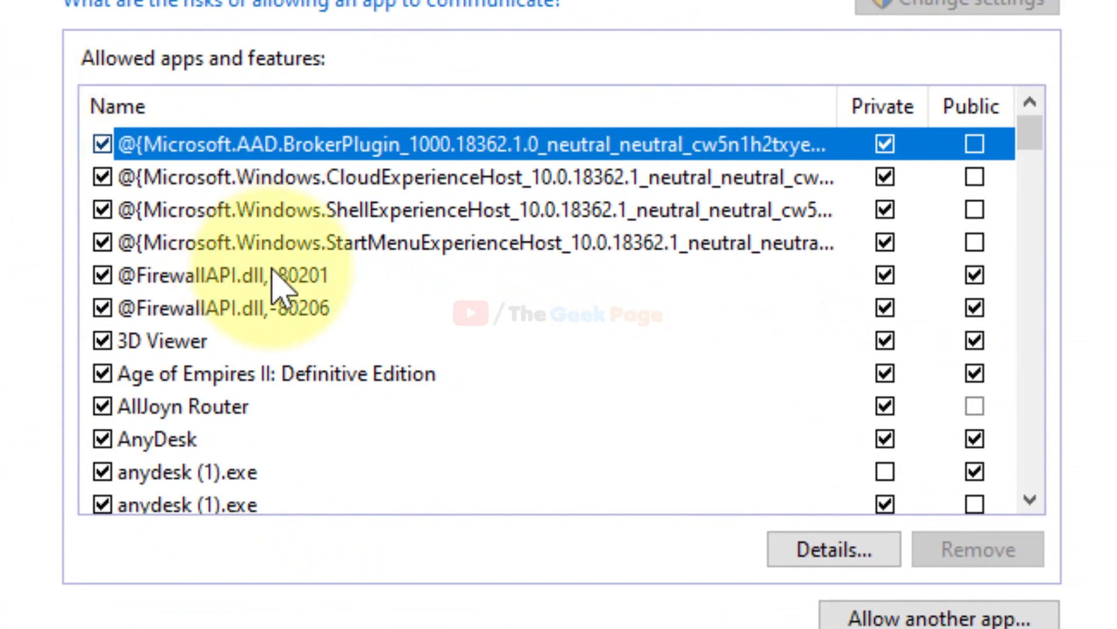
{"action": "scroll", "coordinate": [274, 288], "scroll_direction": "down", "scroll_amount": 4}
{"action": "scroll", "coordinate": [284, 306], "scroll_direction": "down", "scroll_amount": 4}
{"action": "scroll", "coordinate": [273, 288], "scroll_direction": "down", "scroll_amount": 4}
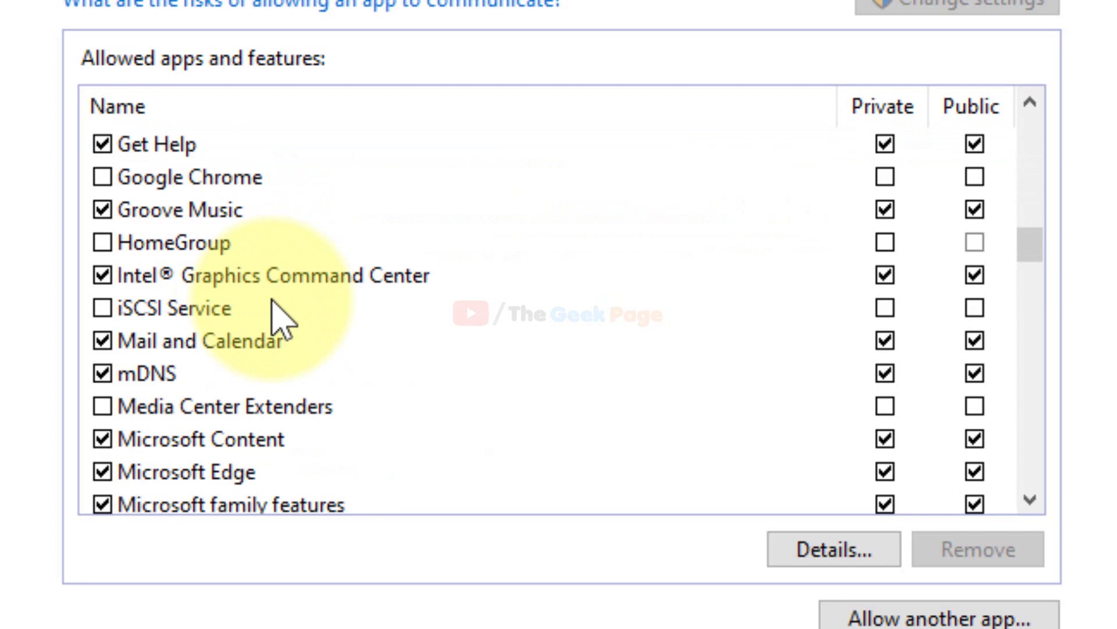
{"action": "scroll", "coordinate": [274, 317], "scroll_direction": "down", "scroll_amount": 2}
{"action": "scroll", "coordinate": [274, 330], "scroll_direction": "down", "scroll_amount": 3}
{"action": "scroll", "coordinate": [269, 341], "scroll_direction": "down", "scroll_amount": 3}
{"action": "scroll", "coordinate": [268, 345], "scroll_direction": "down", "scroll_amount": 4}
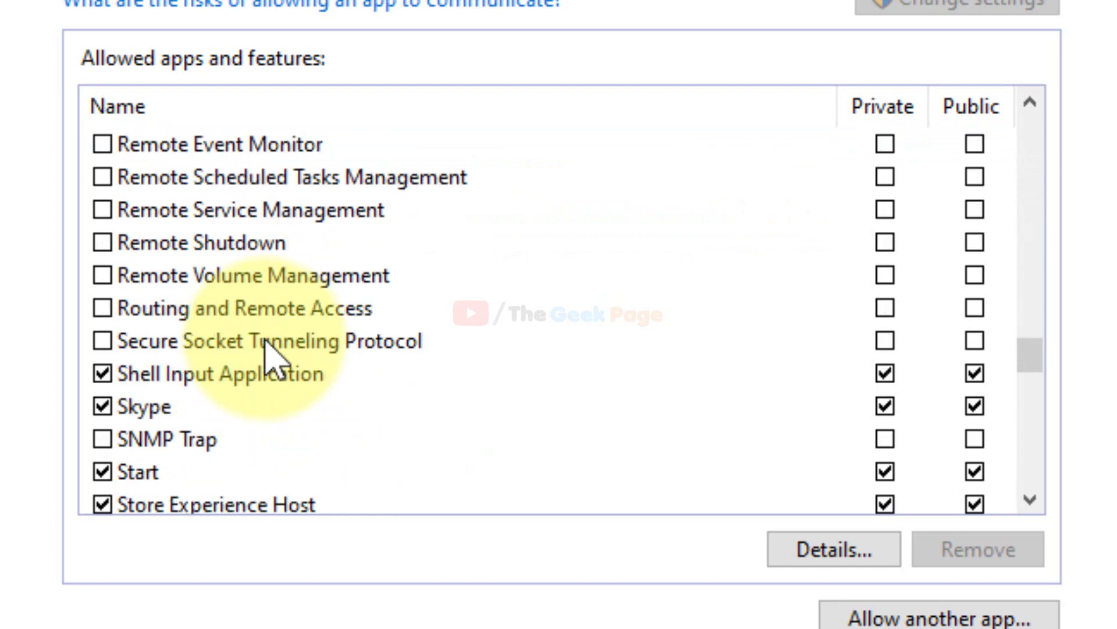
{"action": "scroll", "coordinate": [269, 349], "scroll_direction": "down", "scroll_amount": 7}
{"action": "scroll", "coordinate": [271, 349], "scroll_direction": "up", "scroll_amount": 8}
{"action": "scroll", "coordinate": [274, 341], "scroll_direction": "up", "scroll_amount": 7}
{"action": "scroll", "coordinate": [284, 354], "scroll_direction": "up", "scroll_amount": 5}
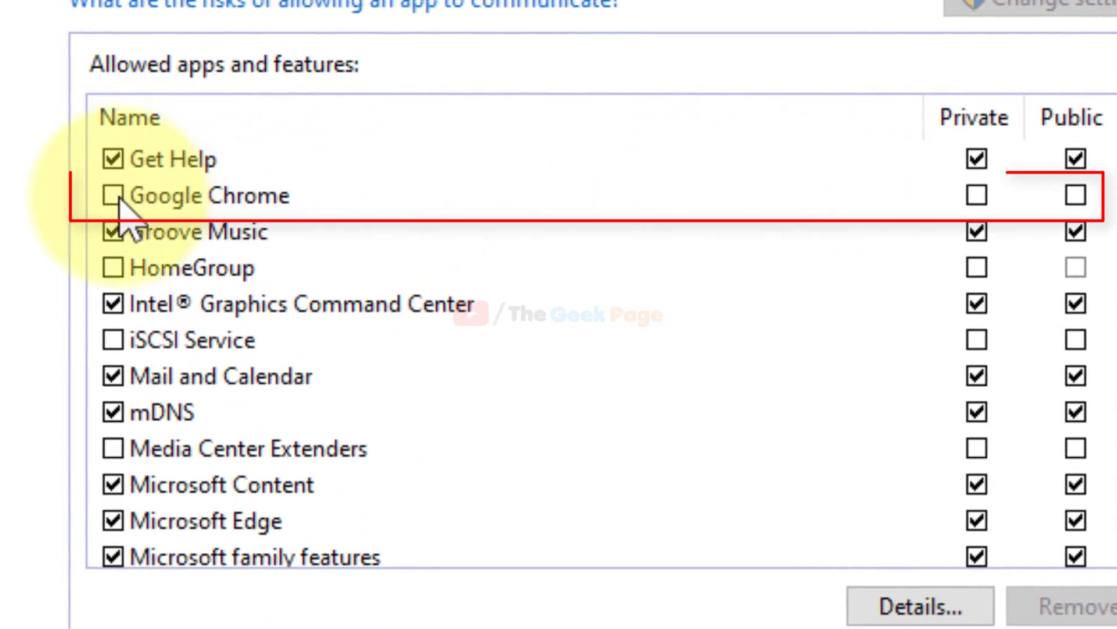
Tick Google Chrome's Private checkbox in the allowed apps list, leaving Public off.
{"action": "left_click", "coordinate": [113, 195]}
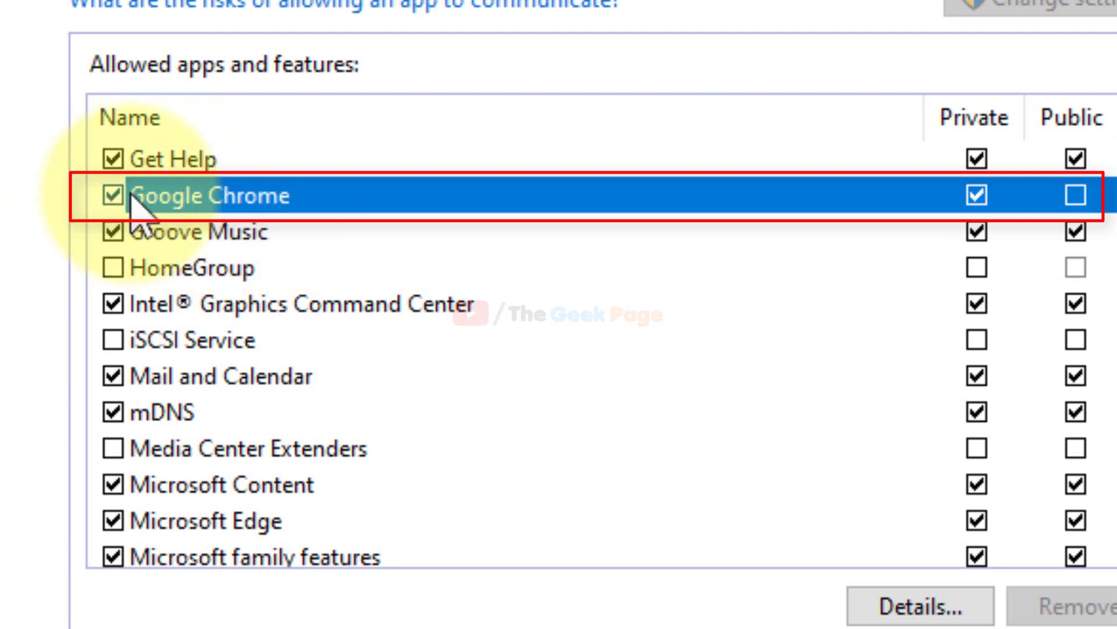
Allow Google Chrome on Public networks, confirm with OK, then go to 'Turn Windows Defender Firewall on or off'.
{"action": "left_click", "coordinate": [1076, 196]}
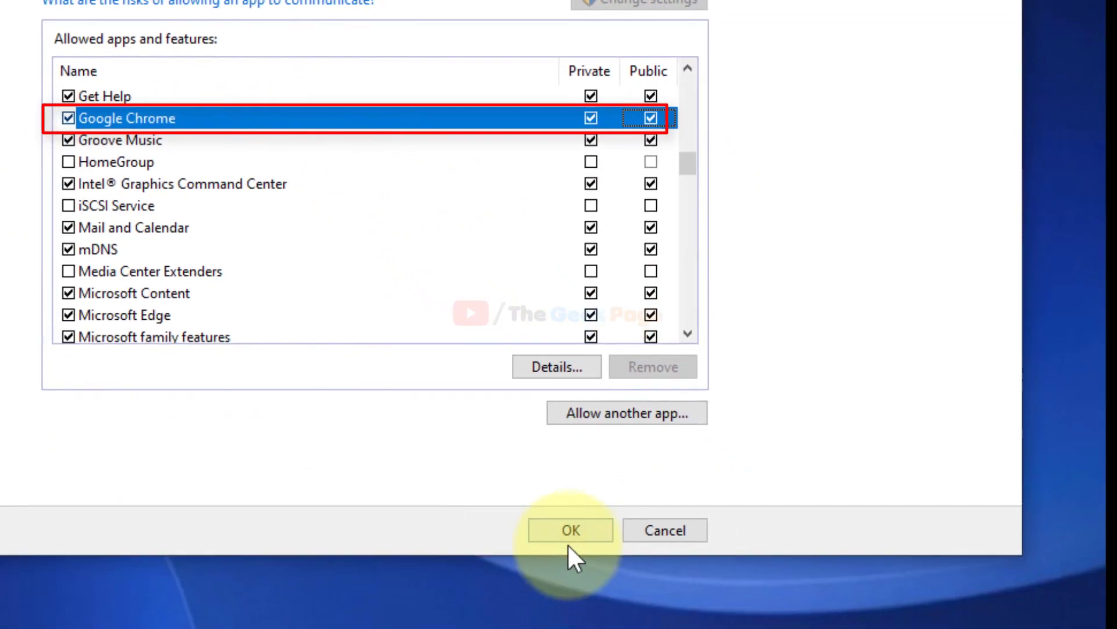
{"action": "left_click", "coordinate": [557, 517]}
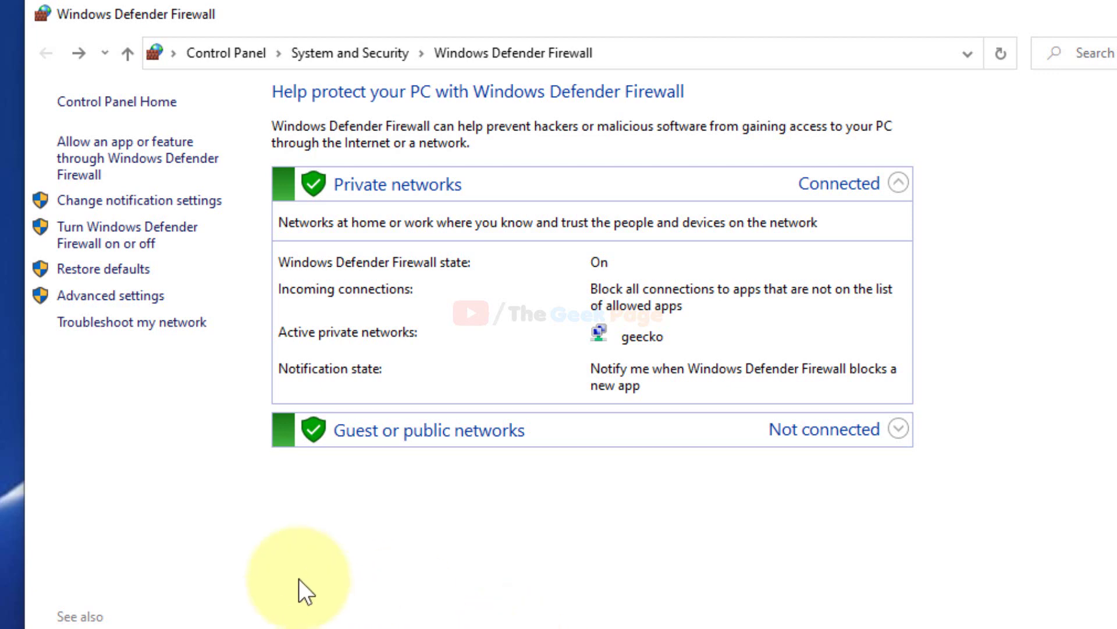
{"action": "left_click", "coordinate": [139, 242]}
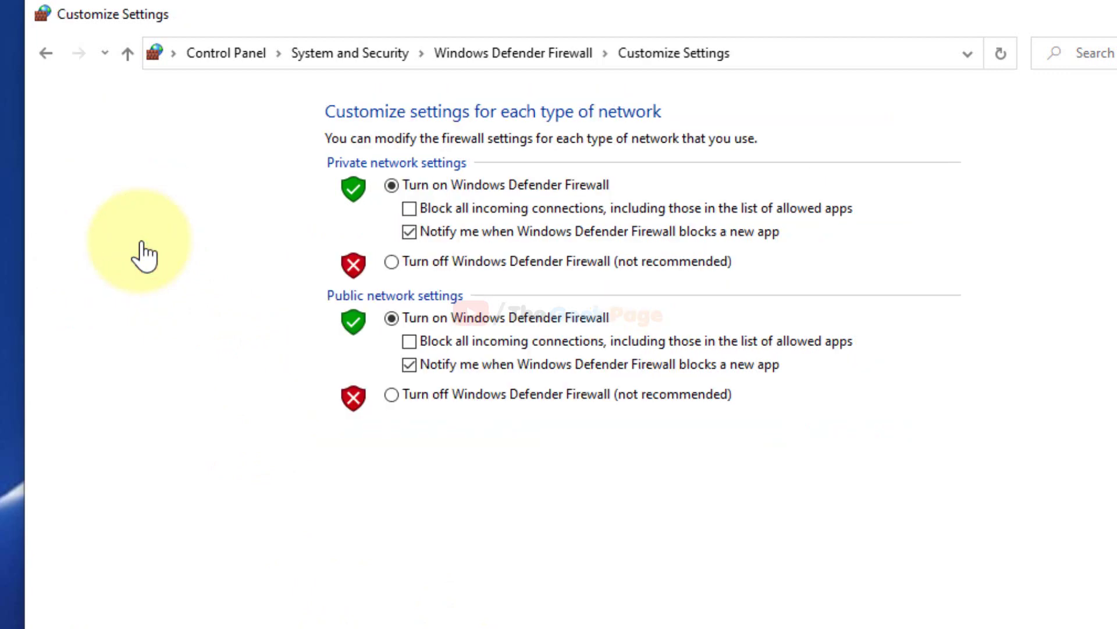
Select 'Turn off Windows Defender Firewall' under both Private and Public network settings.
{"action": "left_click", "coordinate": [393, 261]}
{"action": "left_click", "coordinate": [393, 393]}
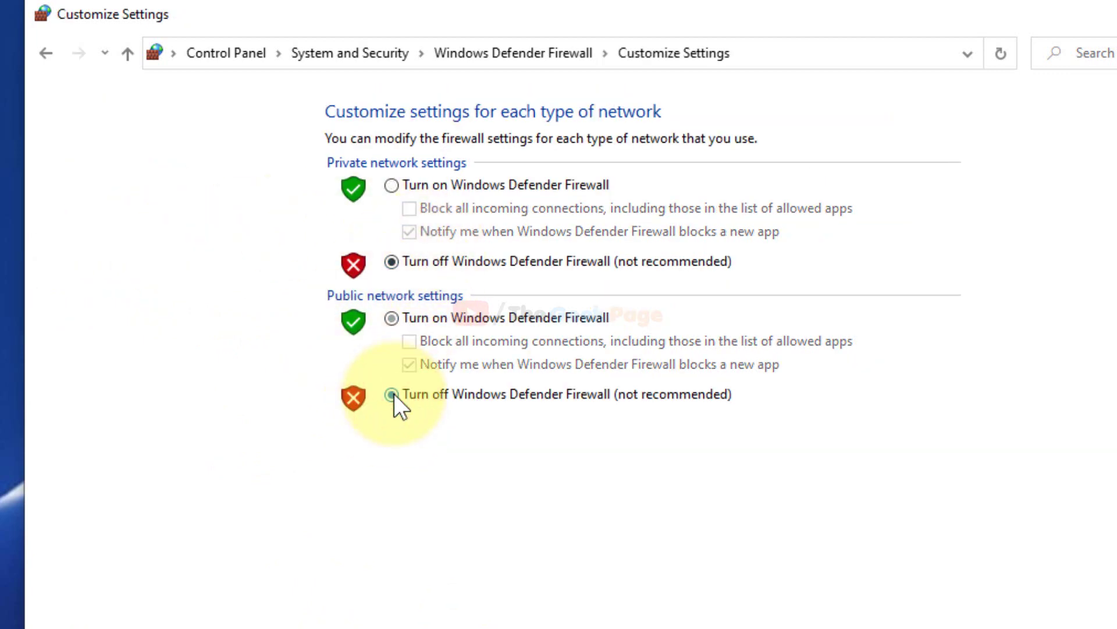